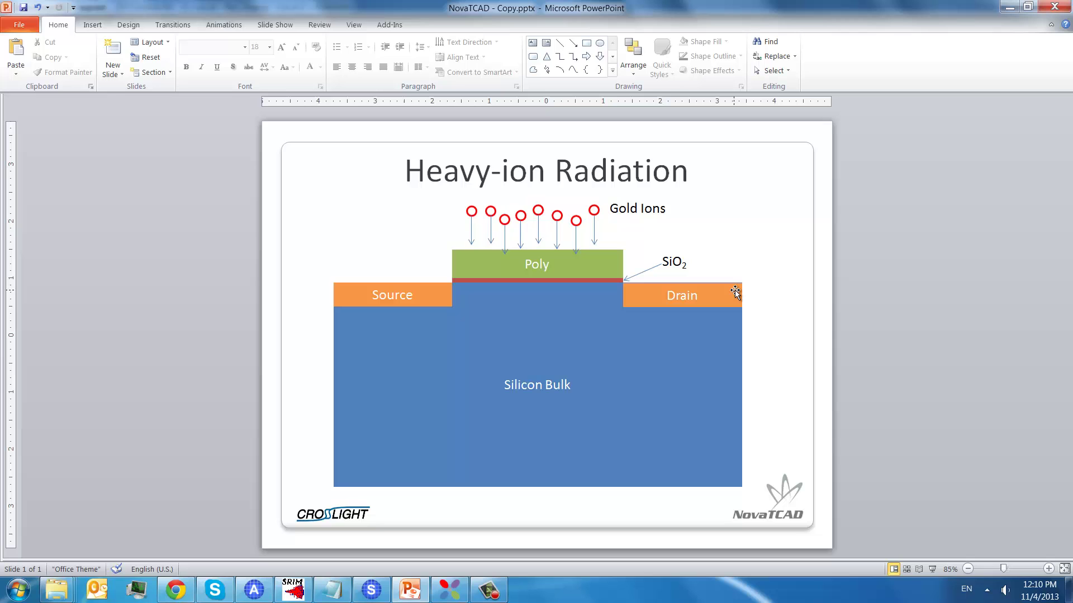
Review the y-direction mesh line and mesh elimination statements in tt.in, then open 12_sup.str for plotting.
click(369, 592)
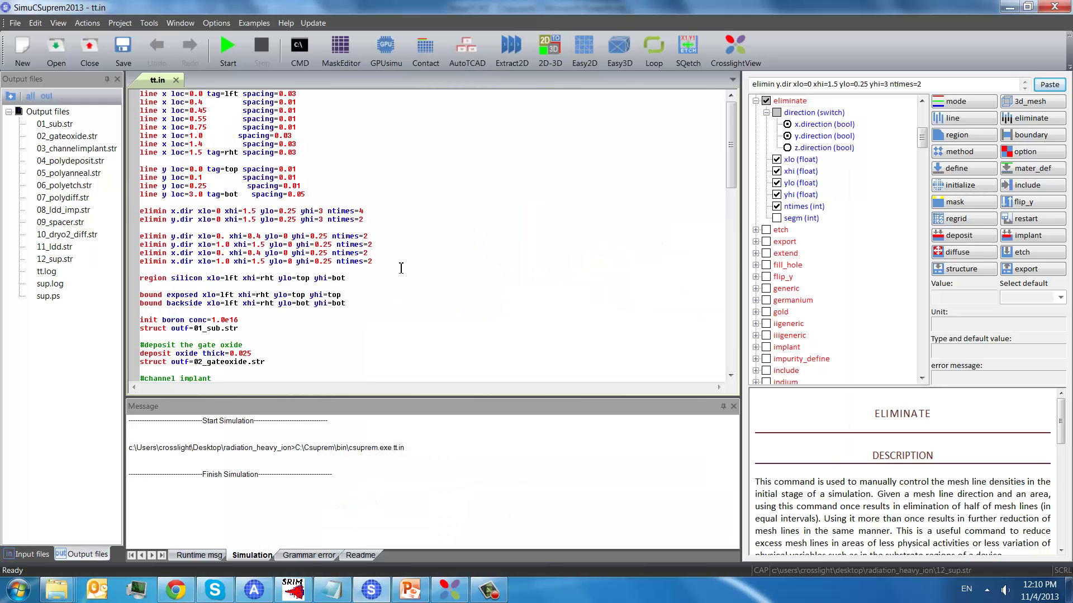
click(448, 189)
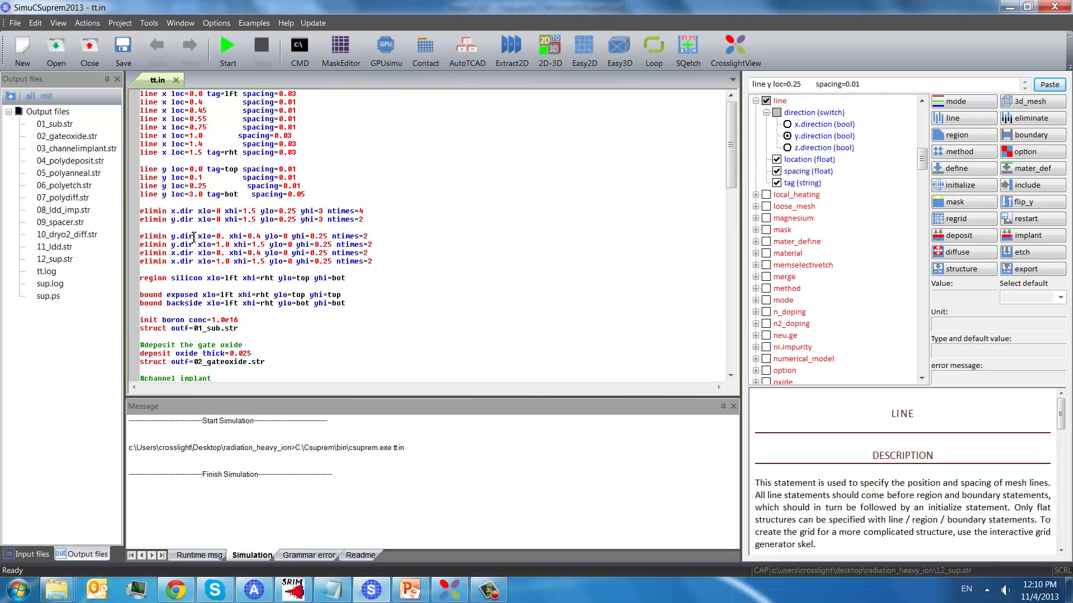
click(495, 244)
scroll(421, 240, down, 20)
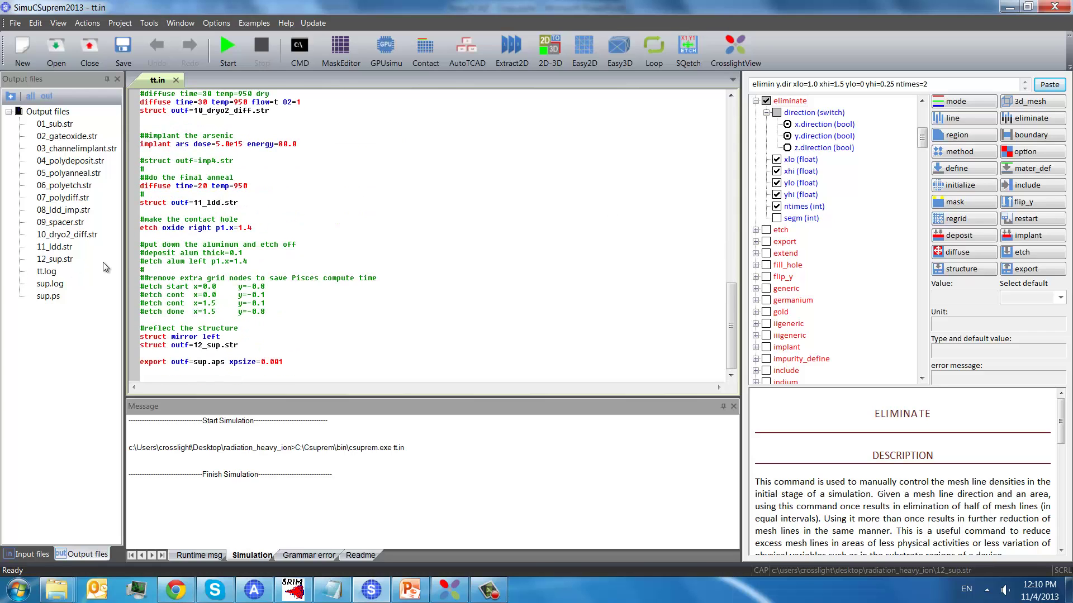
click(66, 259)
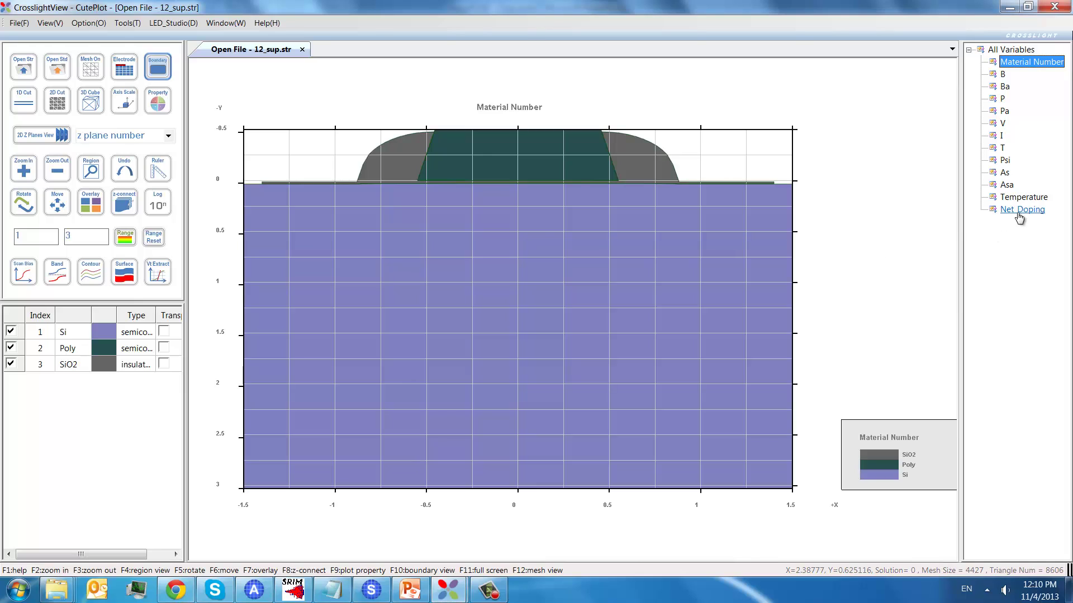
Plot the Net_Doping contour of 12_sup.str, then quit CutePlot.
double_click(1018, 212)
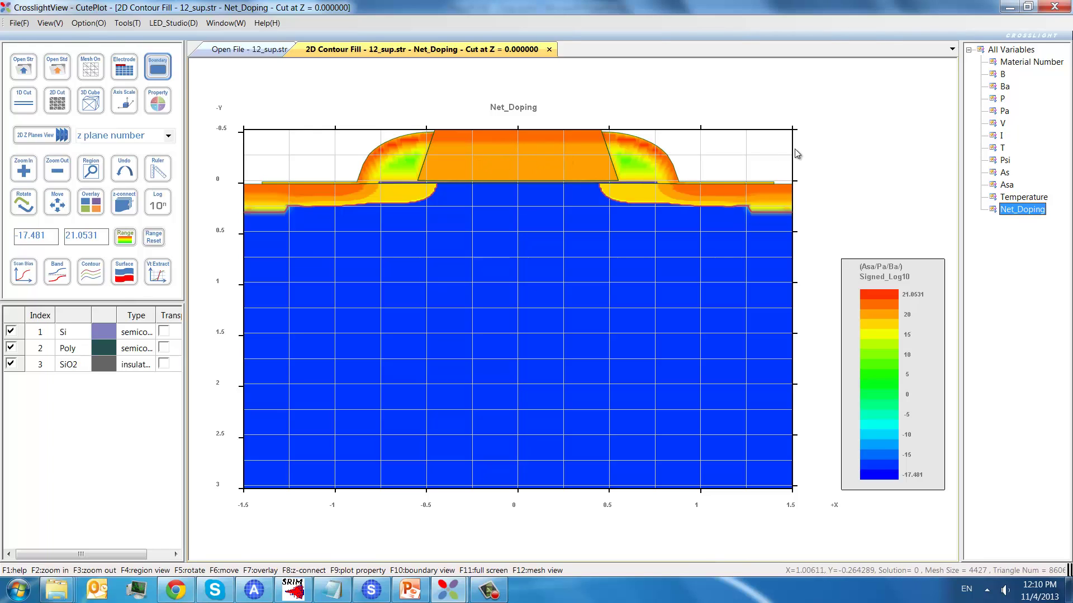
click(1066, 8)
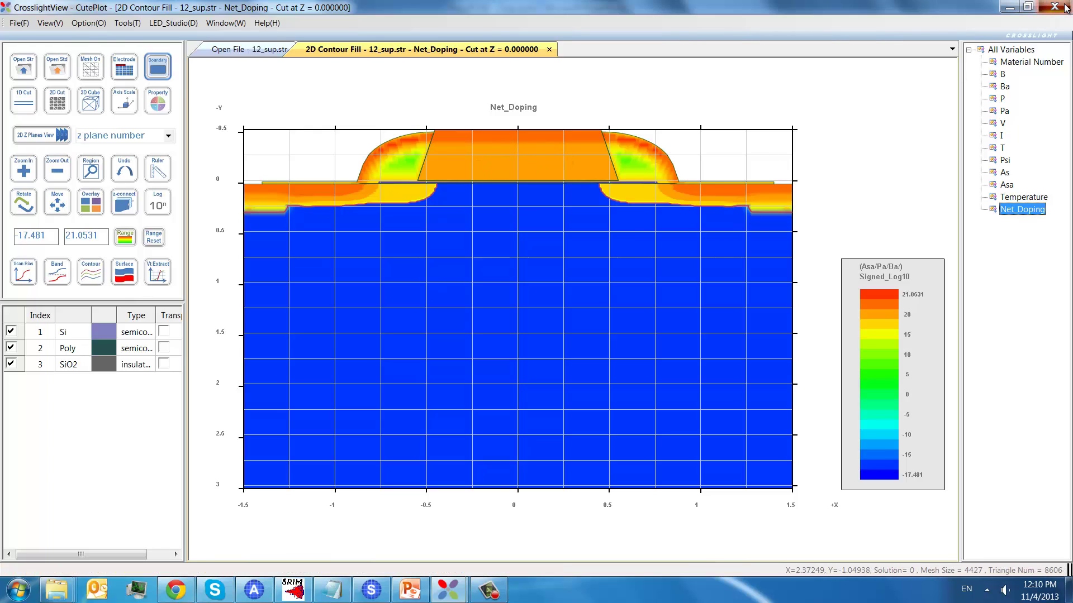
click(537, 327)
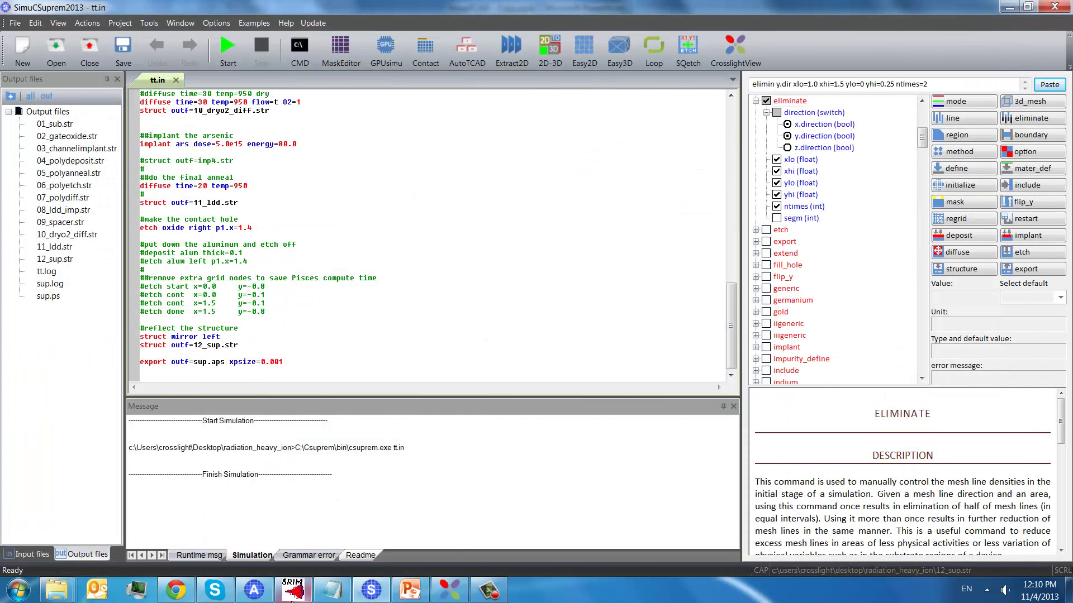
Restore the TRIM setup for 15000 keV gold ions, glance at srim.org, then minimize Chrome.
mouse_move(290, 600)
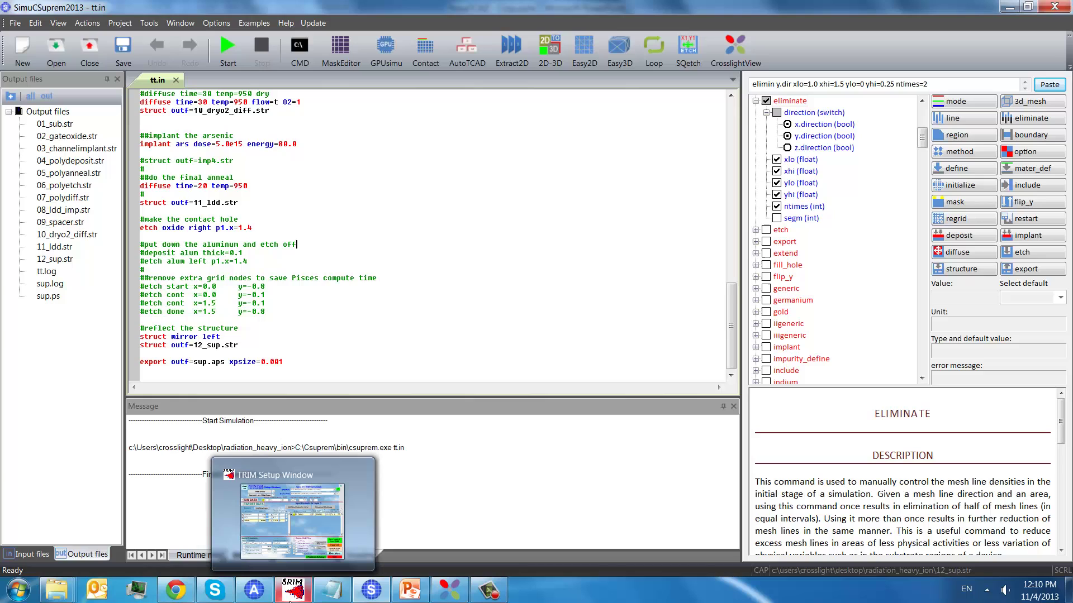
click(291, 597)
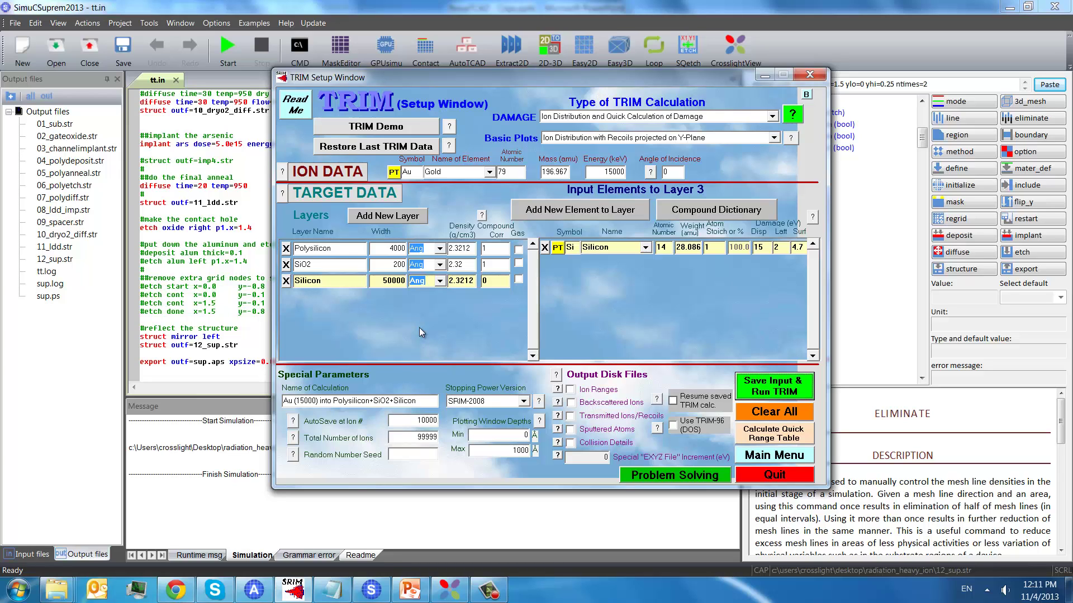
click(175, 590)
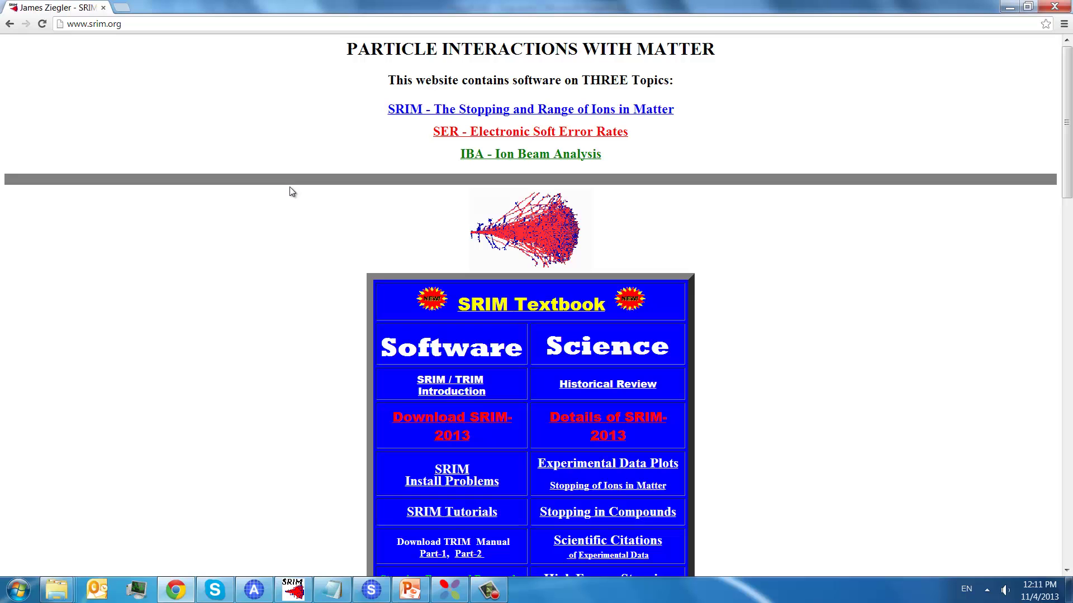
click(193, 30)
click(195, 30)
click(1008, 9)
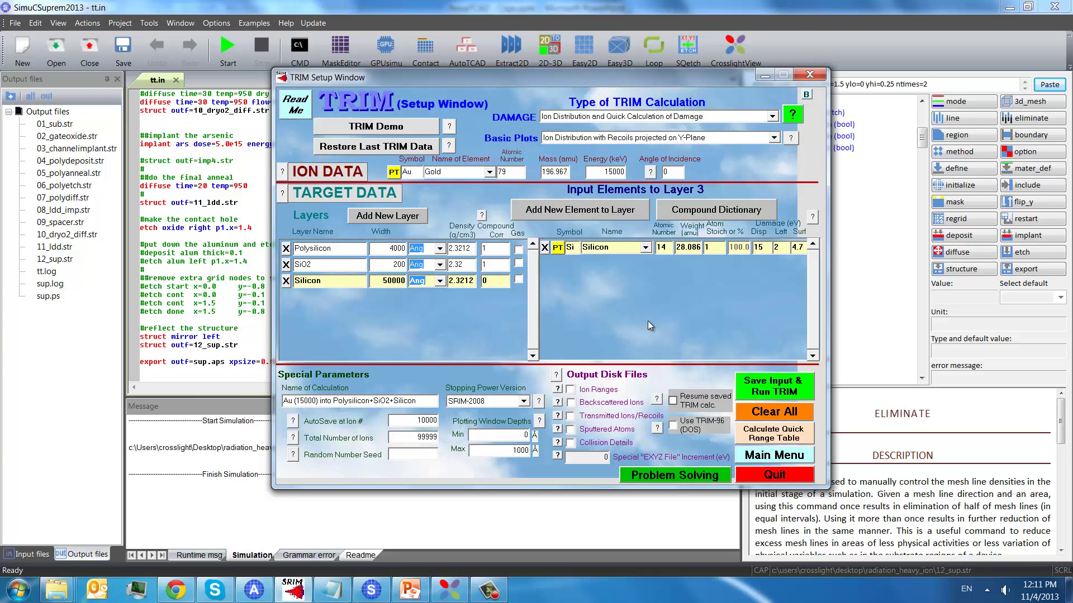
Save the inputs and run the TRIM gold-ion calculation, stopping it after 33 ions.
click(771, 393)
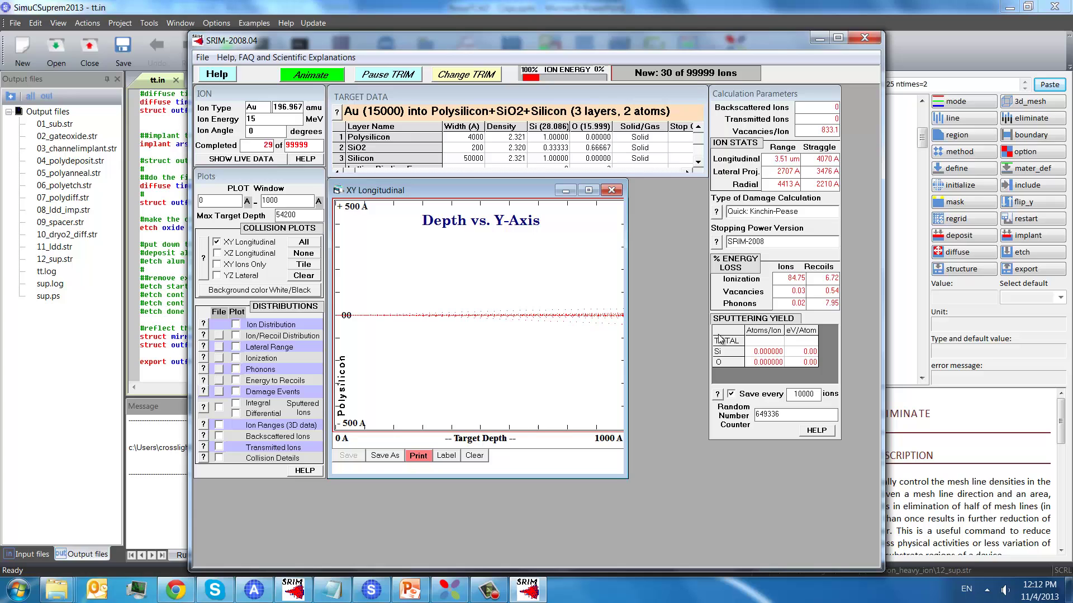
click(873, 44)
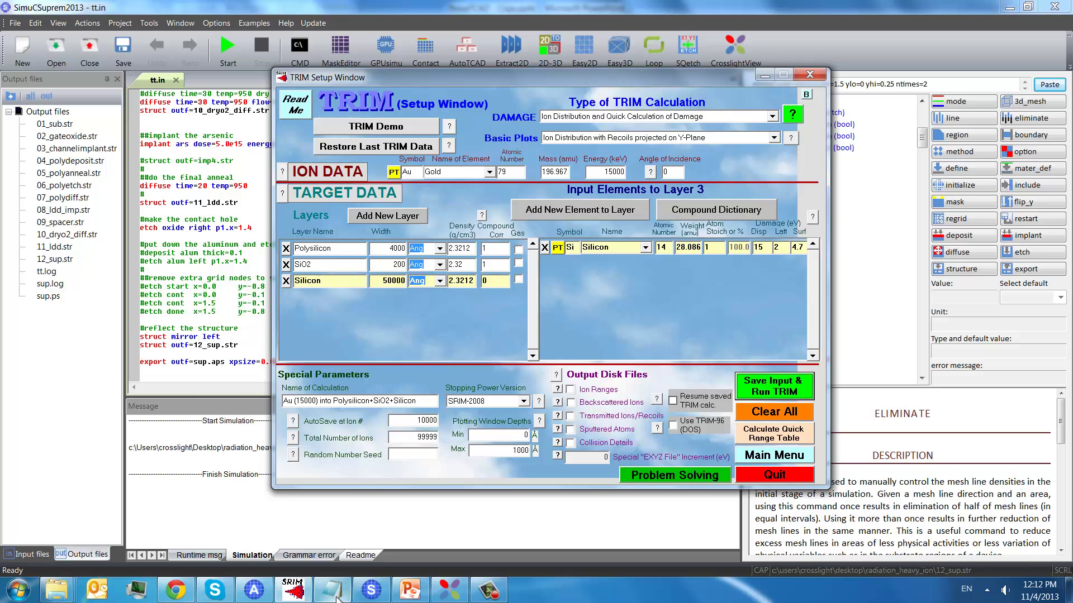
mouse_move(337, 597)
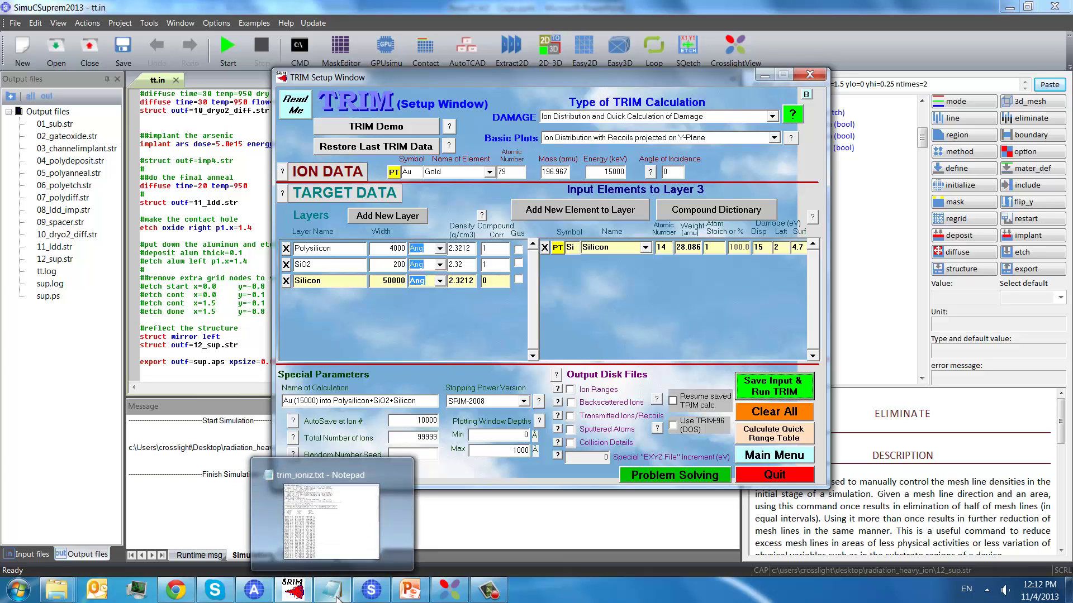
Bring up trim_ioniz.txt in Notepad and scroll through its ionization-versus-depth table.
click(336, 597)
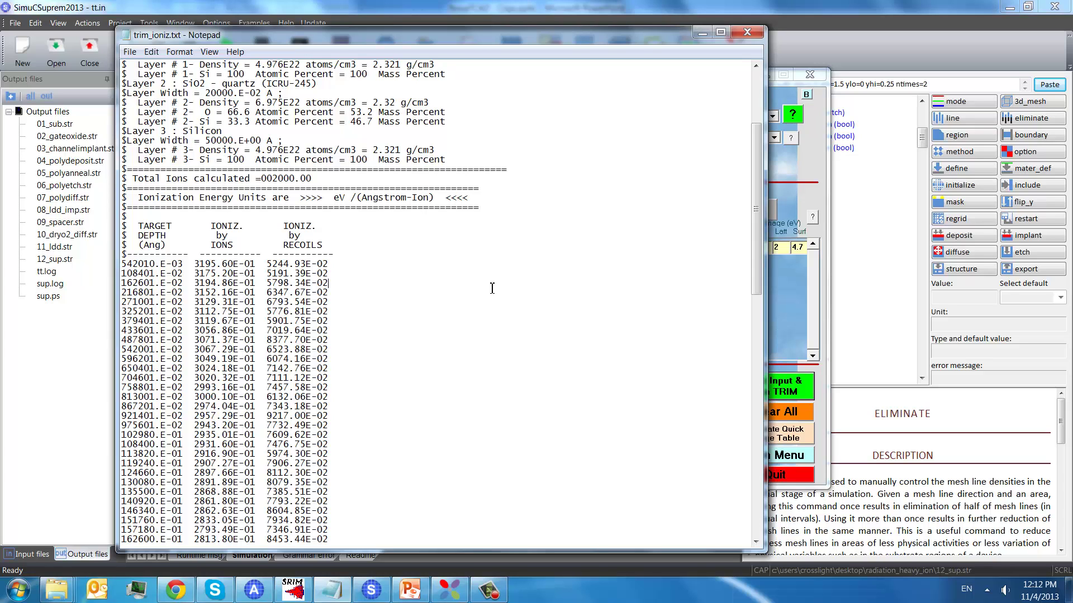
scroll(491, 289, up, 5)
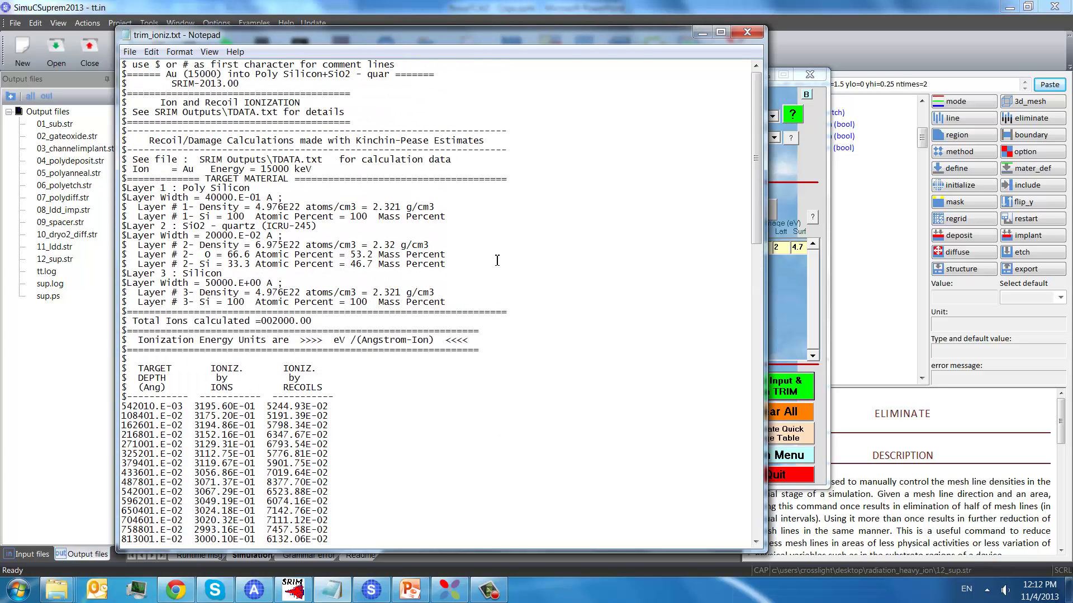
scroll(497, 261, down, 3)
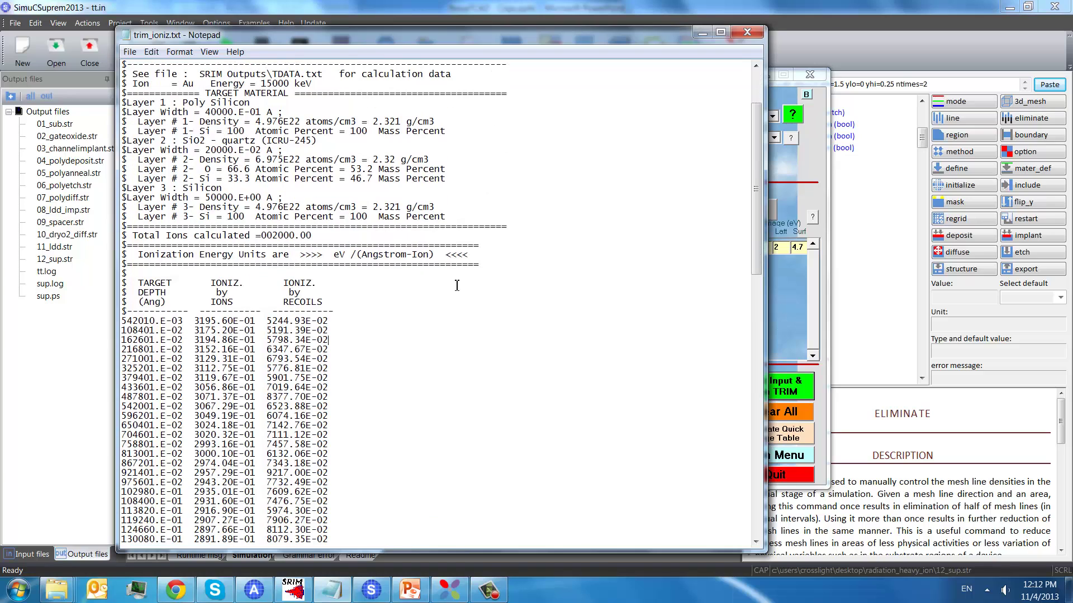
scroll(457, 286, down, 1)
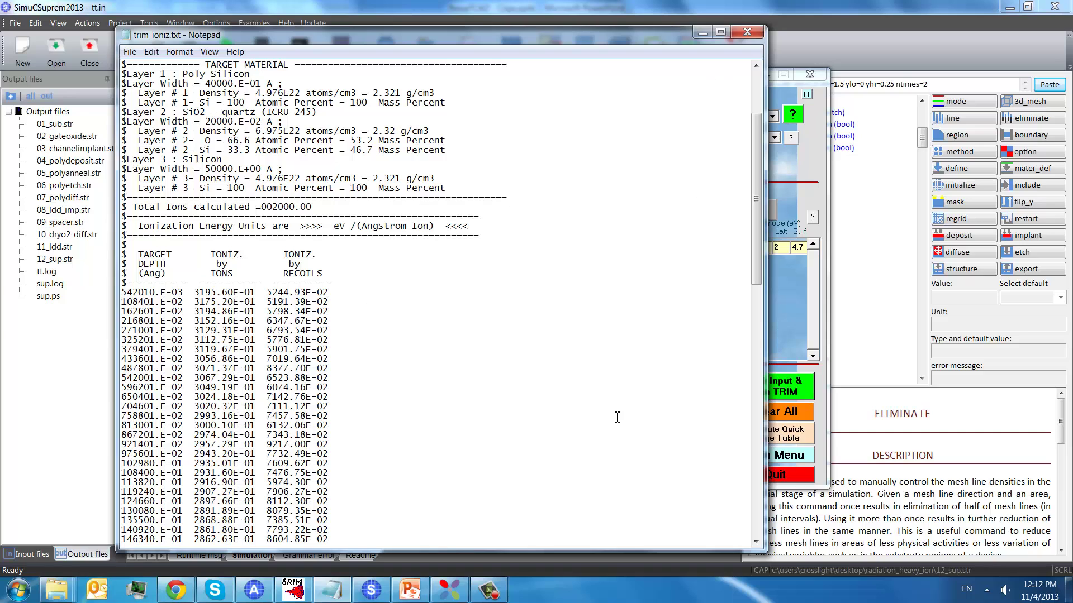
Scroll through sup.sol's radiation_heavy_ion statements loading trim_ioniz.txt, comparing against the TRIM output.
click(259, 596)
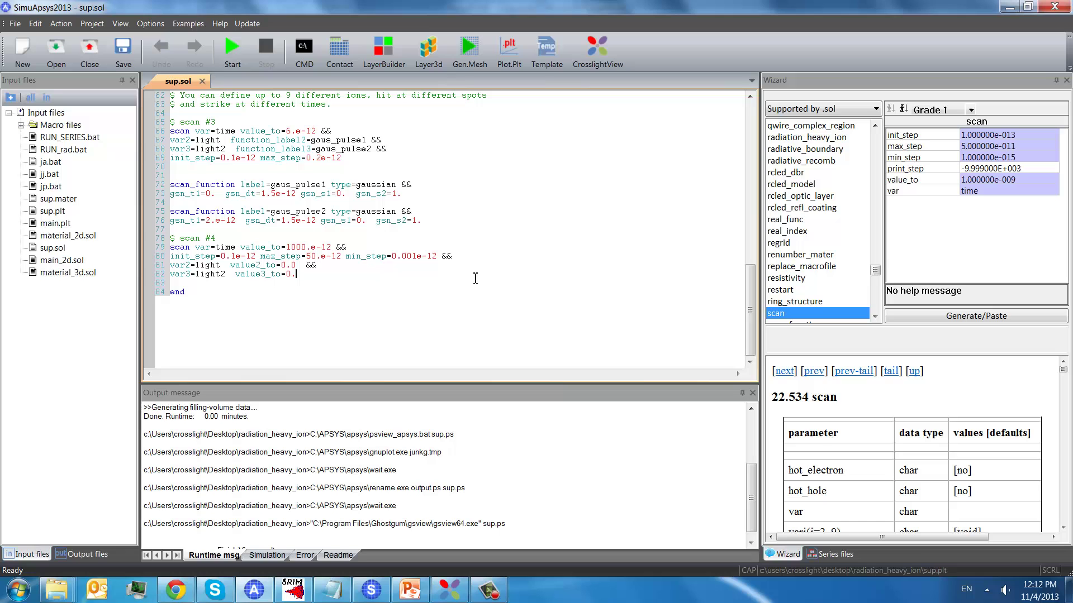
scroll(475, 277, up, 9)
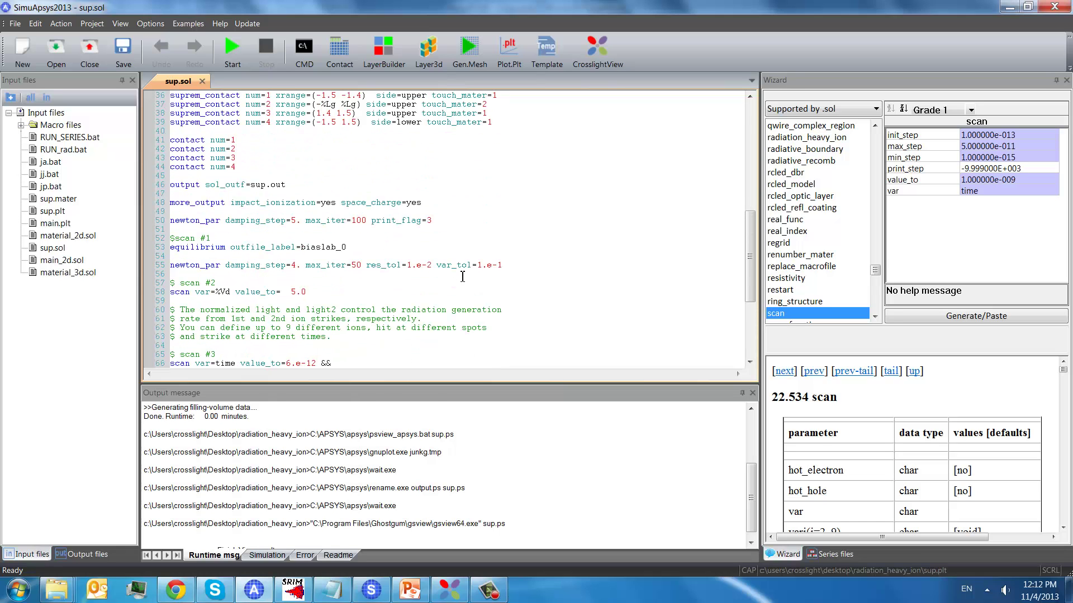
scroll(462, 277, up, 2)
key(alt+Tab)
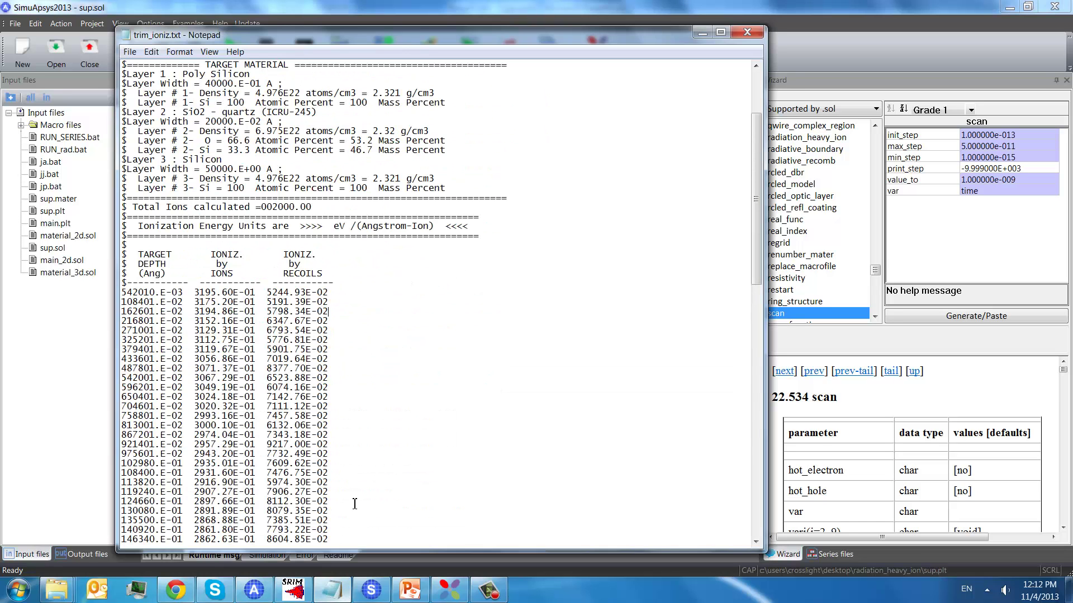
key(alt+Tab)
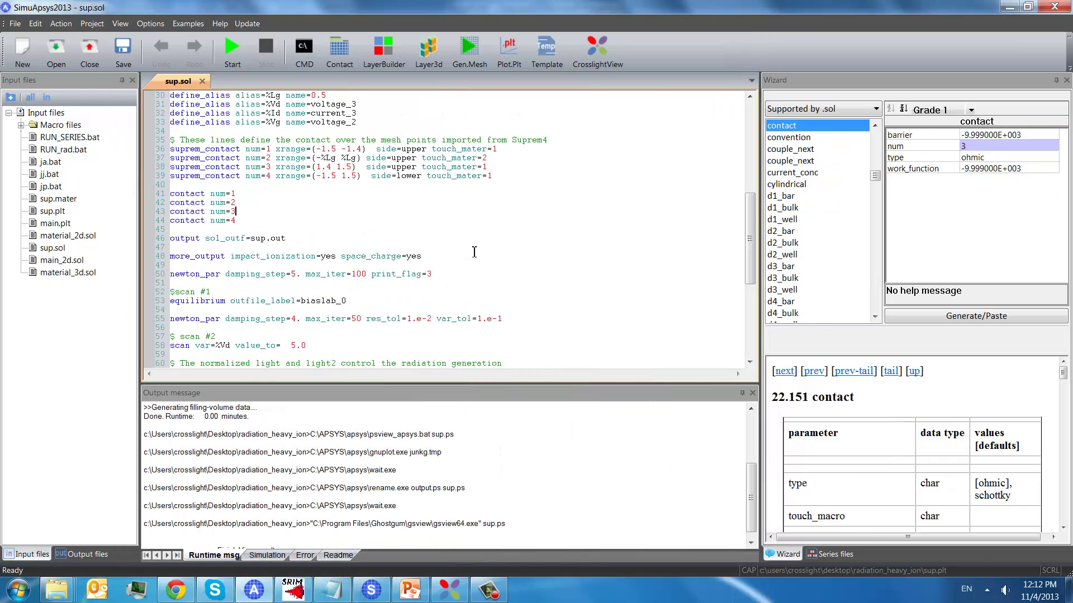
scroll(474, 251, up, 10)
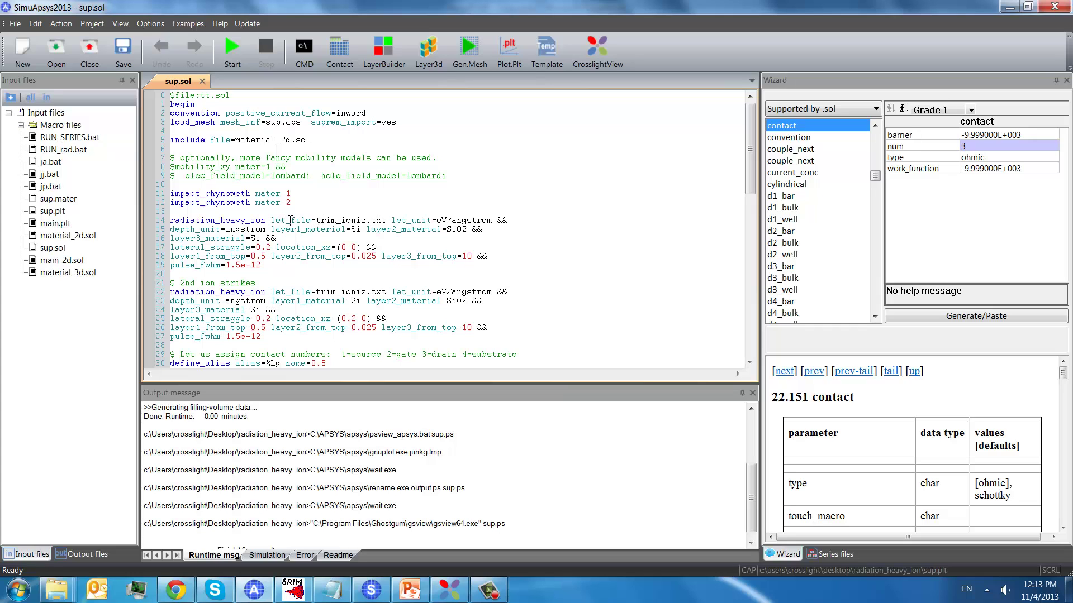
scroll(532, 239, down, 3)
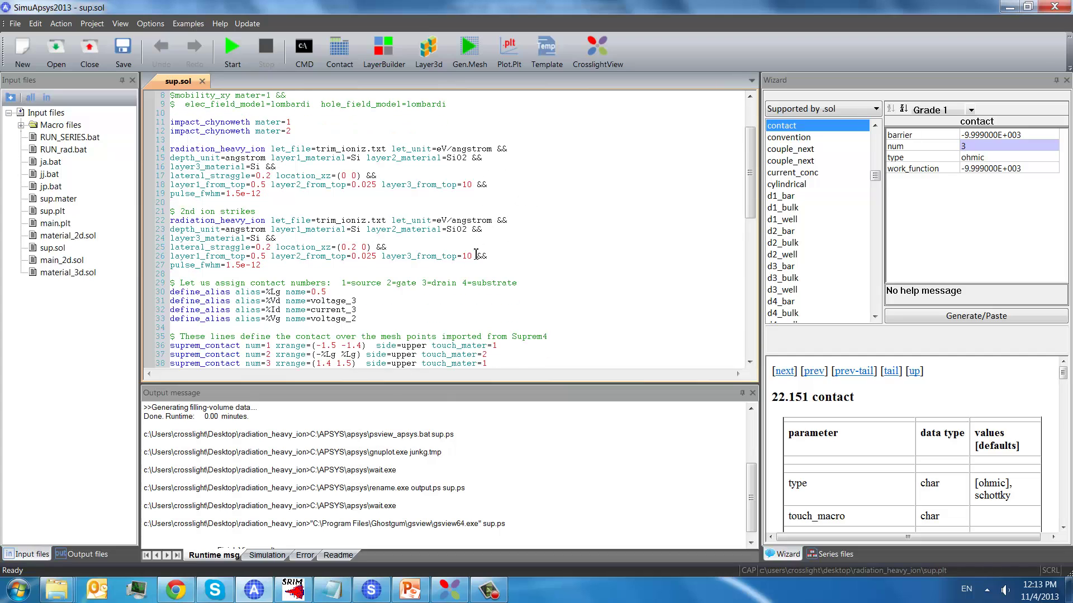
scroll(475, 252, up, 1)
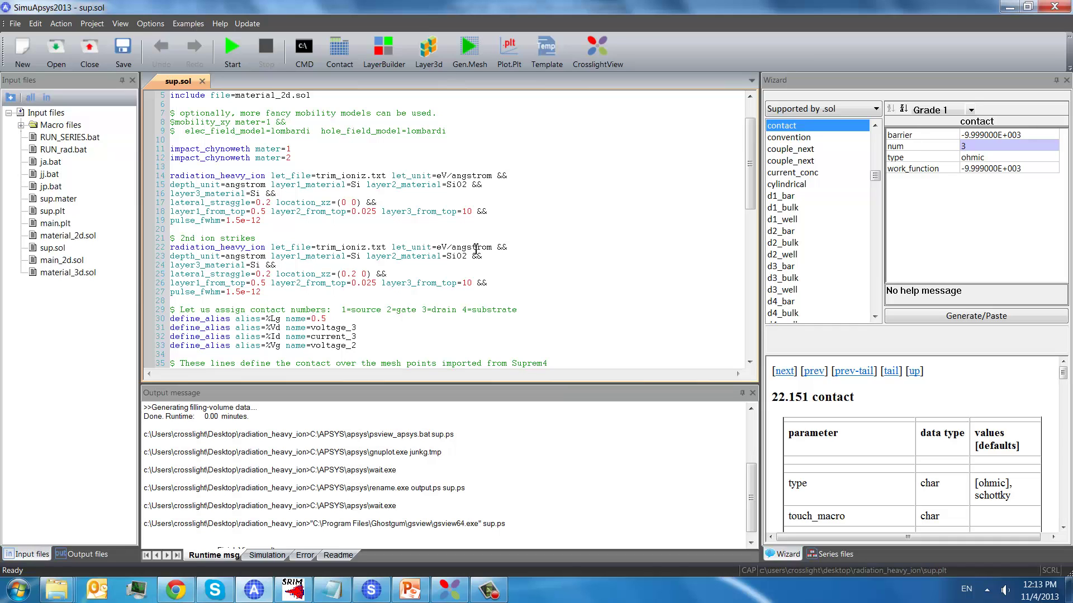
scroll(476, 250, down, 4)
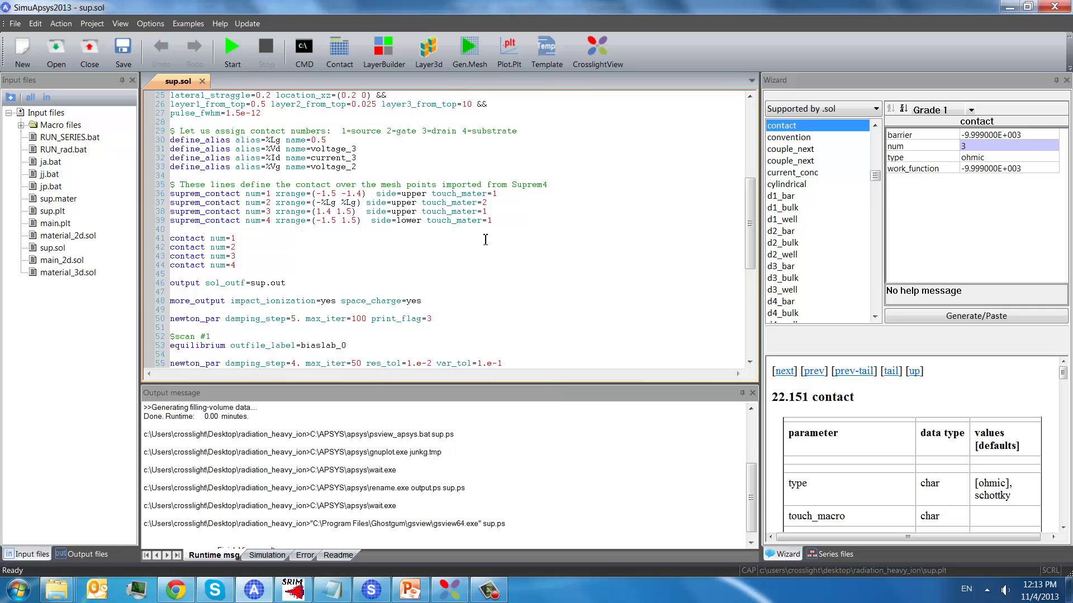
scroll(485, 239, down, 7)
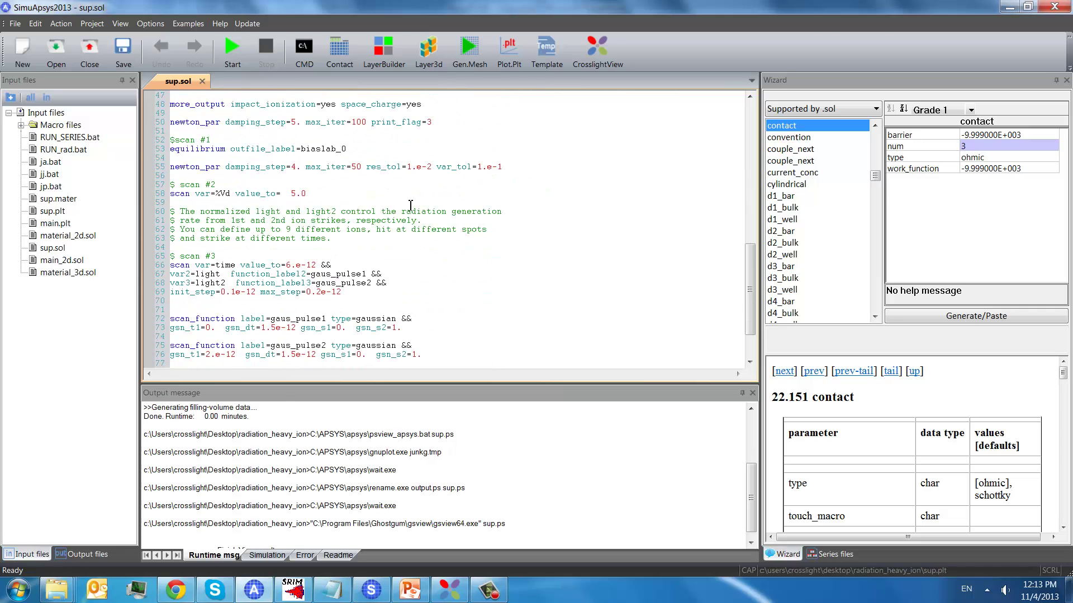
Show the parameters for the drain-voltage scan to 5.0 and scan #3's time sweep to 6e-12.
click(408, 194)
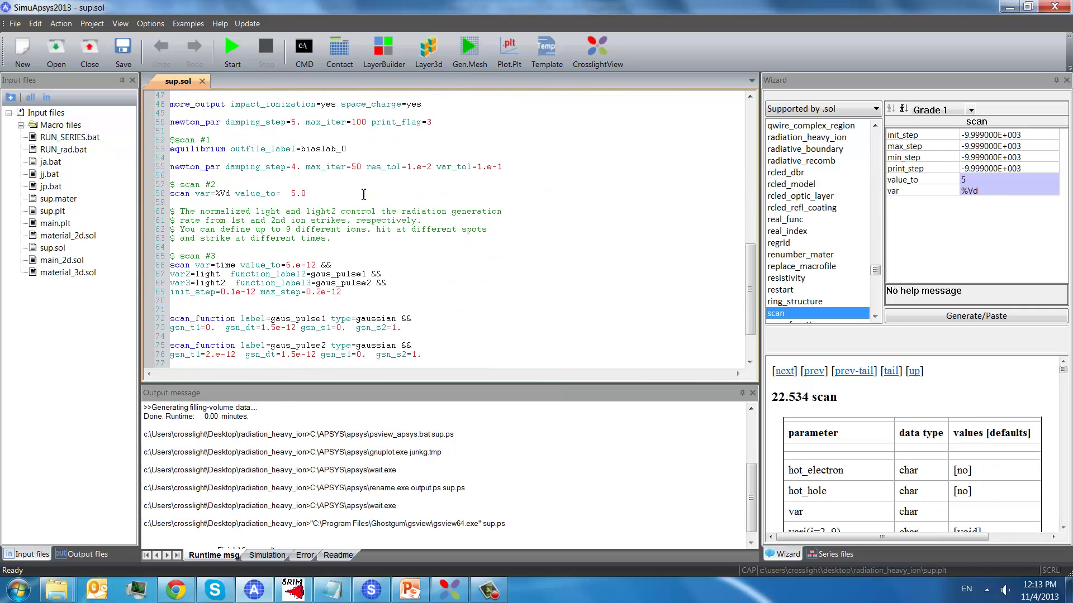
scroll(364, 194, down, 1)
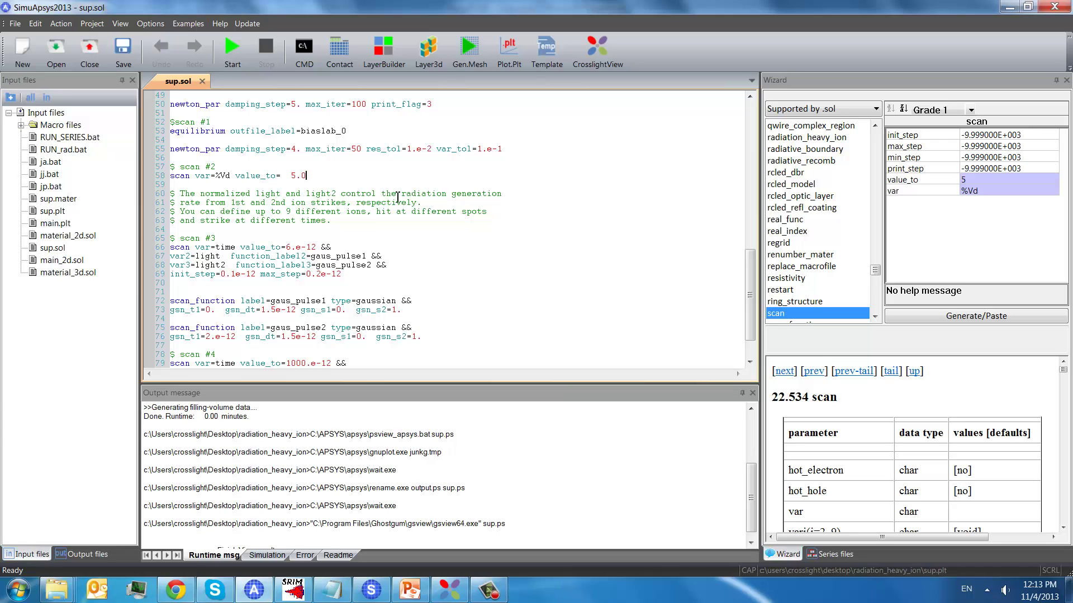
scroll(391, 201, down, 2)
click(455, 230)
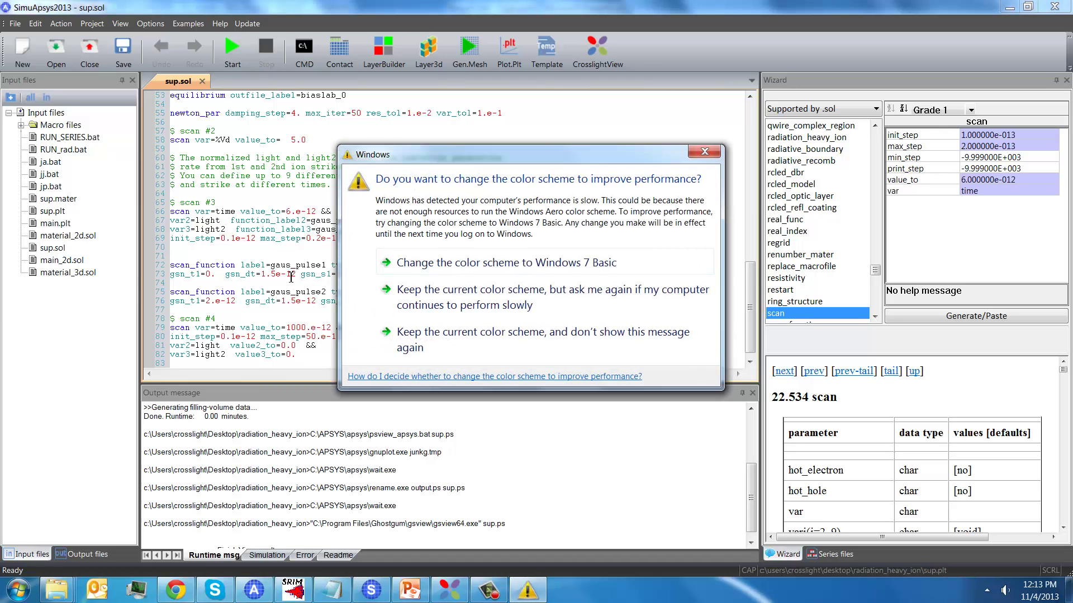
Dismiss the color-scheme prompt, check scan #4's time sweep to 1000e-12, and open the plot-file chooser.
click(704, 152)
scroll(341, 241, down, 2)
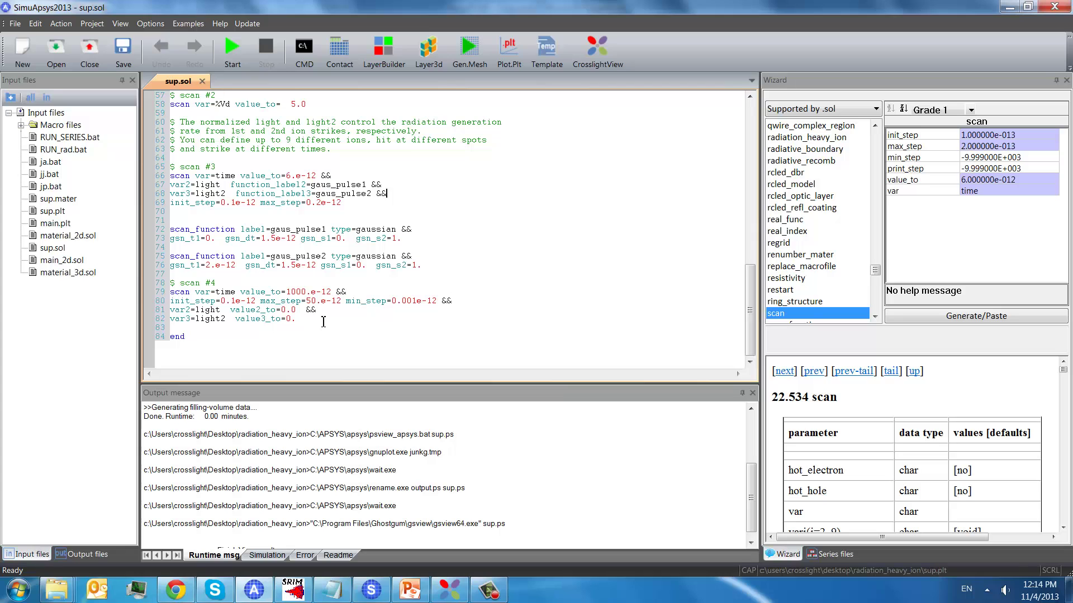
click(324, 322)
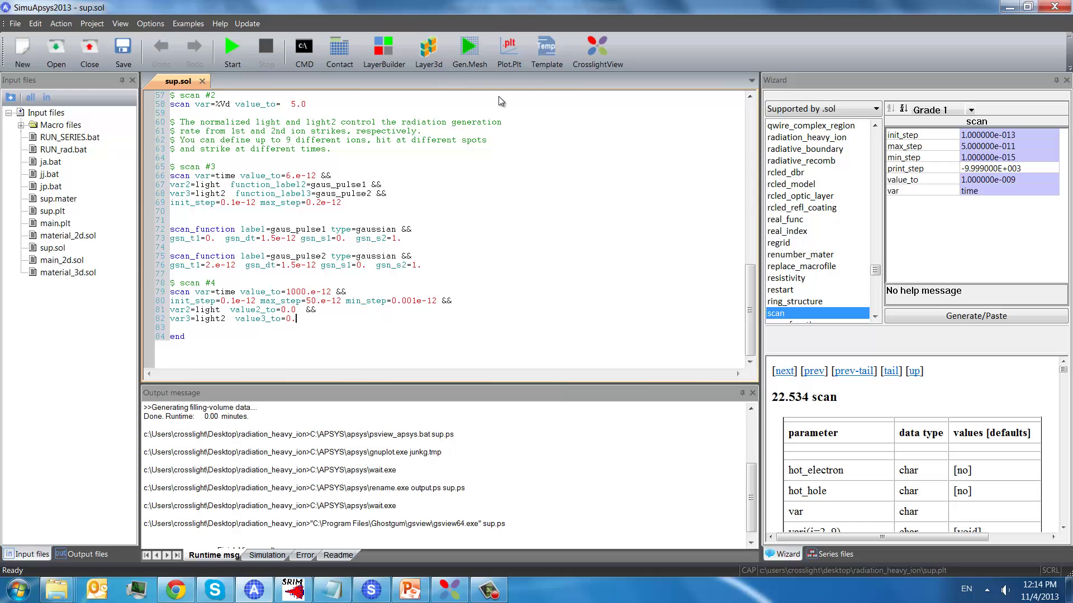
click(503, 53)
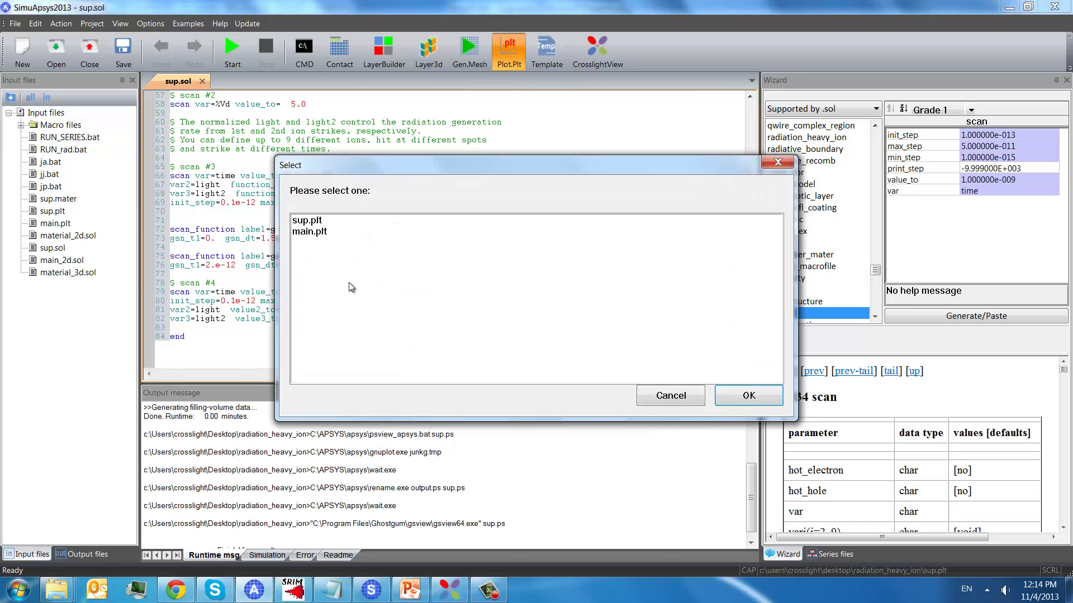
Plot sup.plt in GSview, dismiss the registration notice, and advance to the page 2 Log[Opt_Gen] surface.
click(322, 222)
click(747, 396)
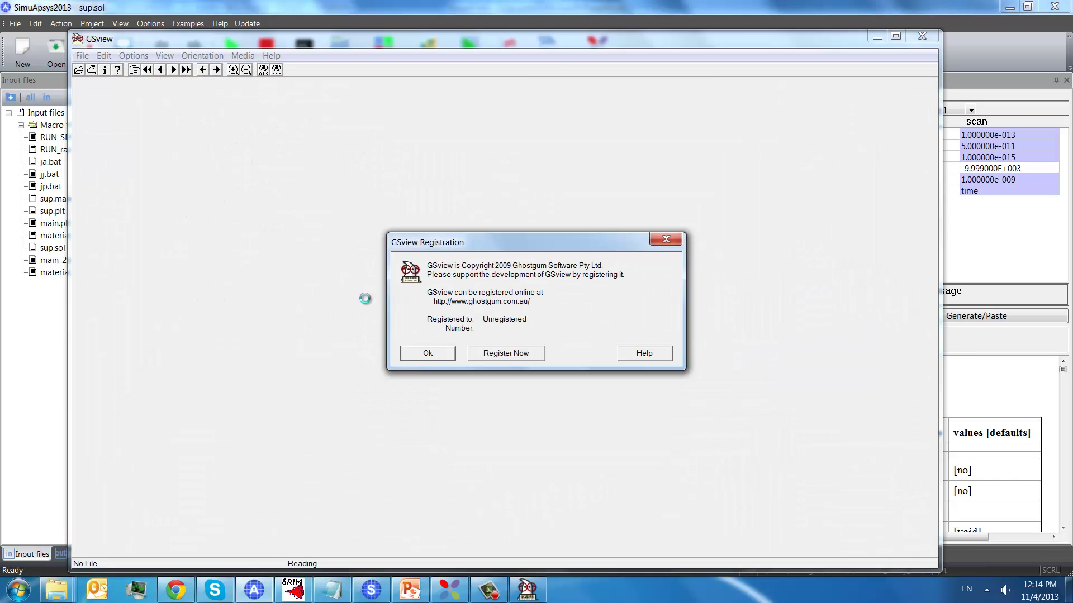
click(428, 353)
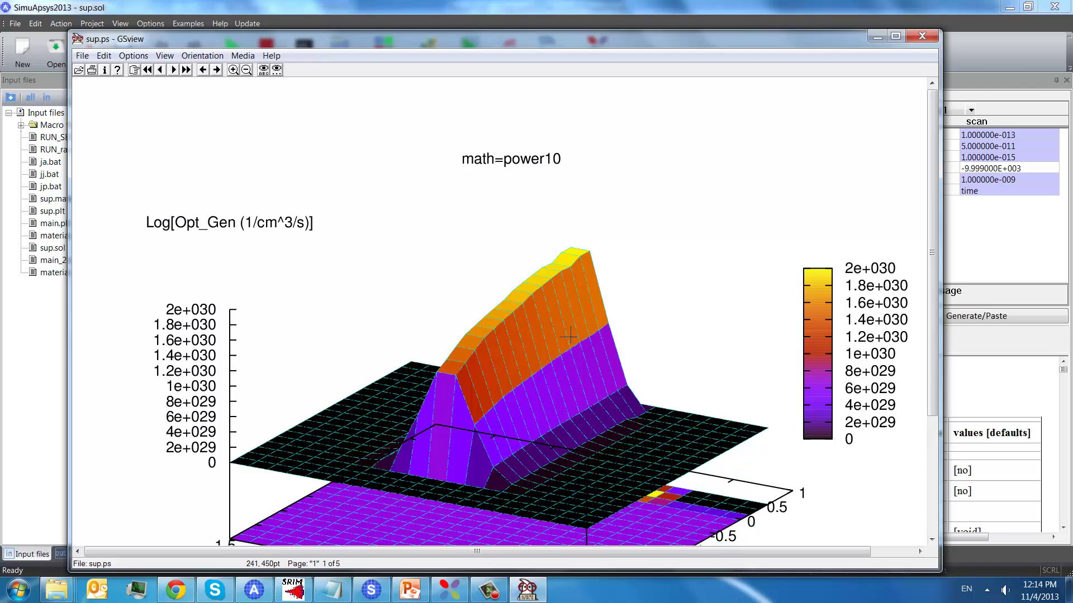
scroll(401, 295, up, 1)
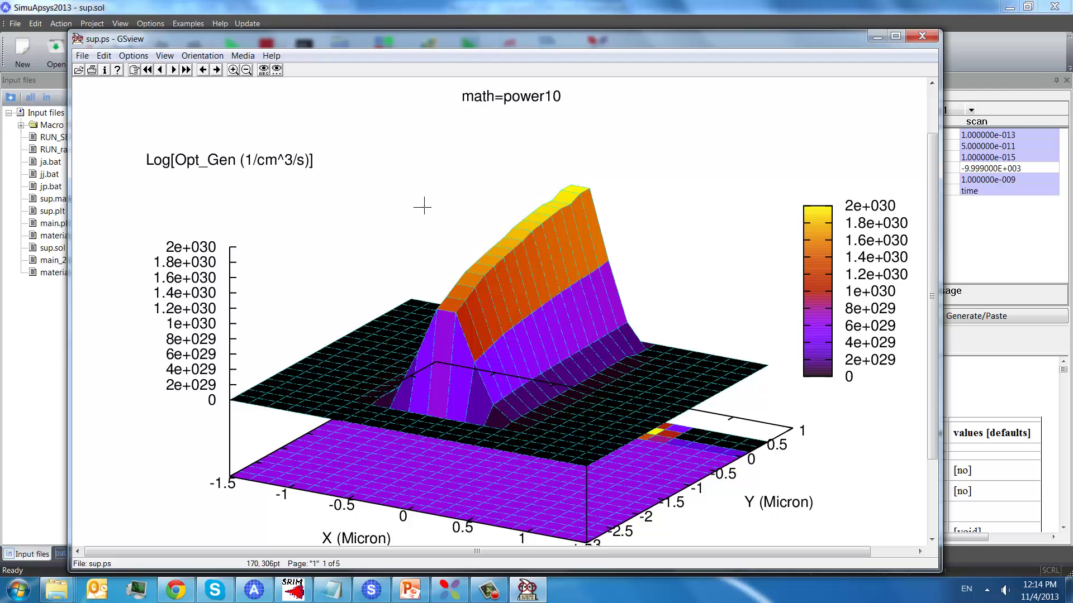
click(216, 71)
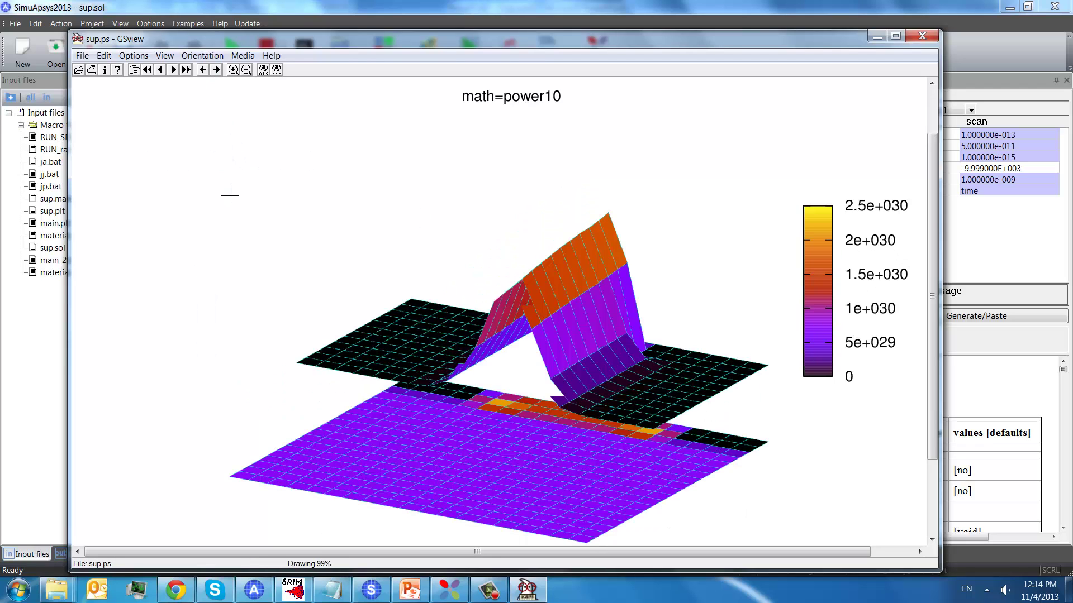
scroll(230, 194, down, 2)
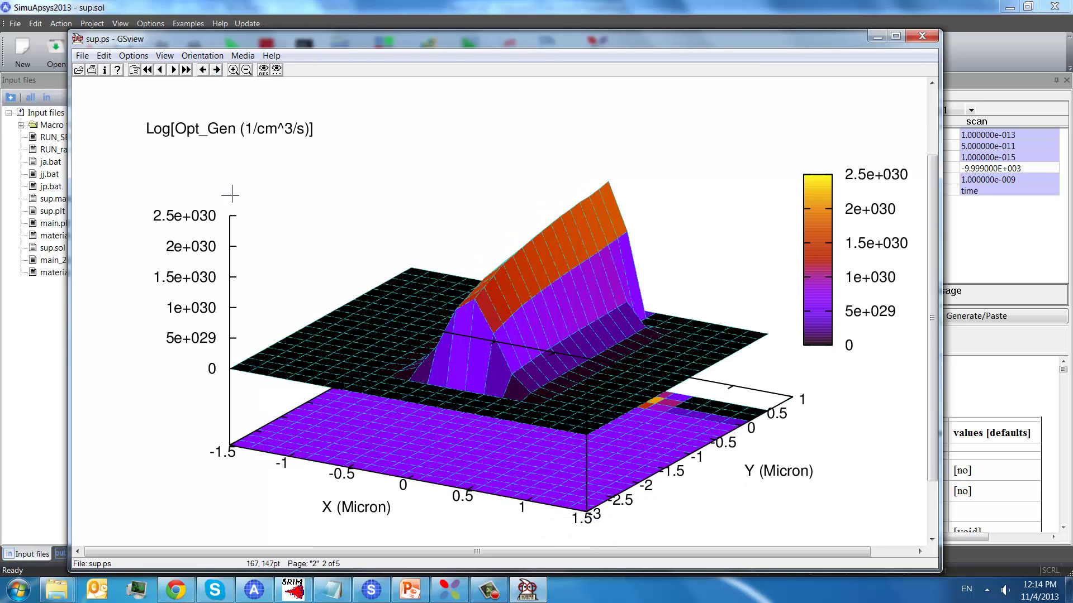
Page through the ion1 and ion2 strike pulses to the Contact Current plot, then return to sup.sol's scan #4.
click(215, 70)
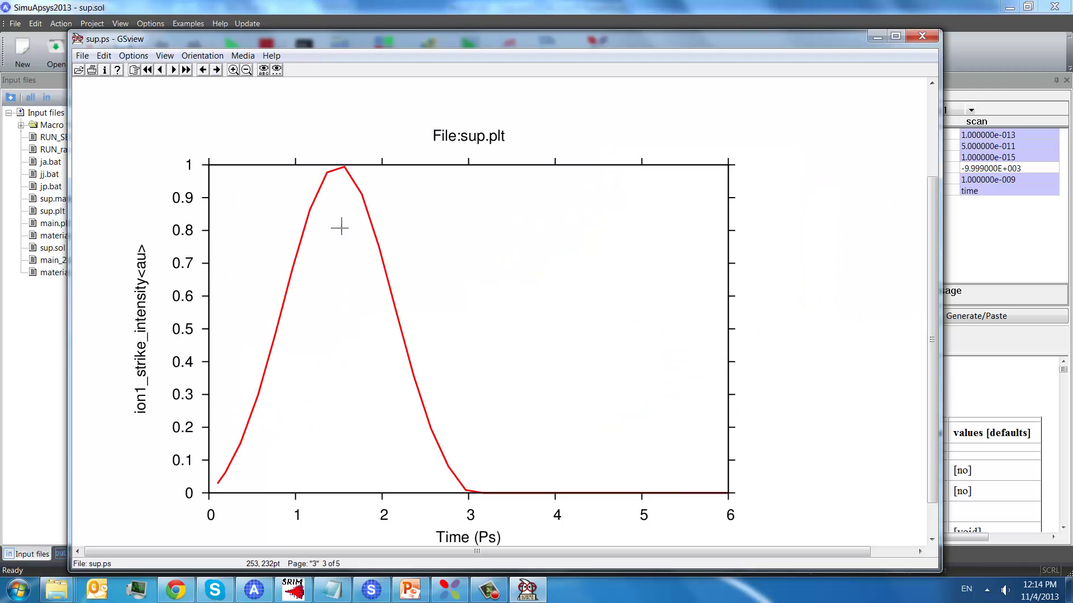
scroll(811, 215, down, 1)
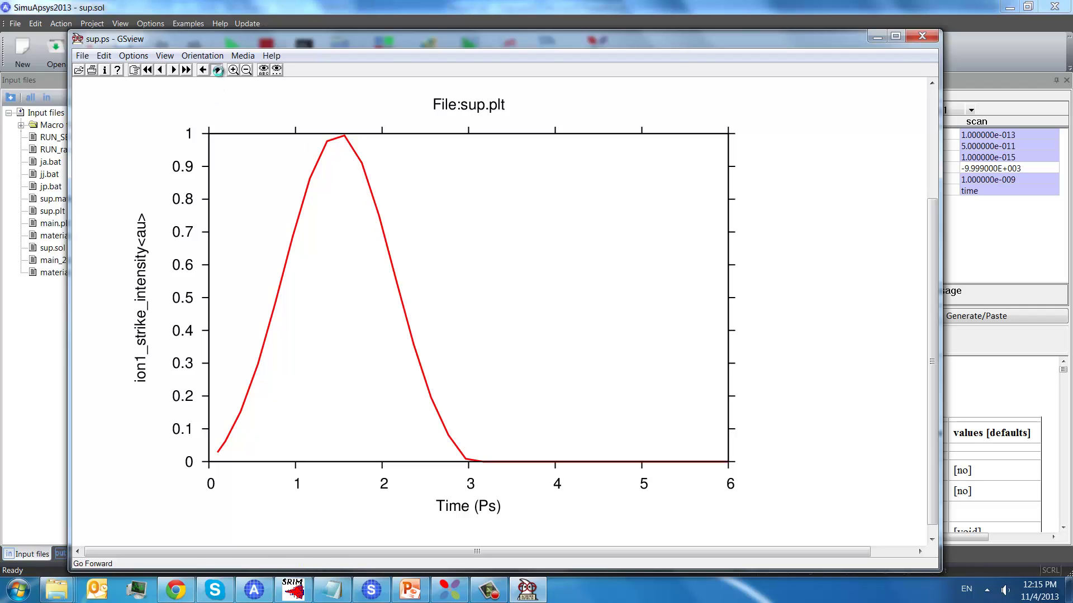
click(216, 70)
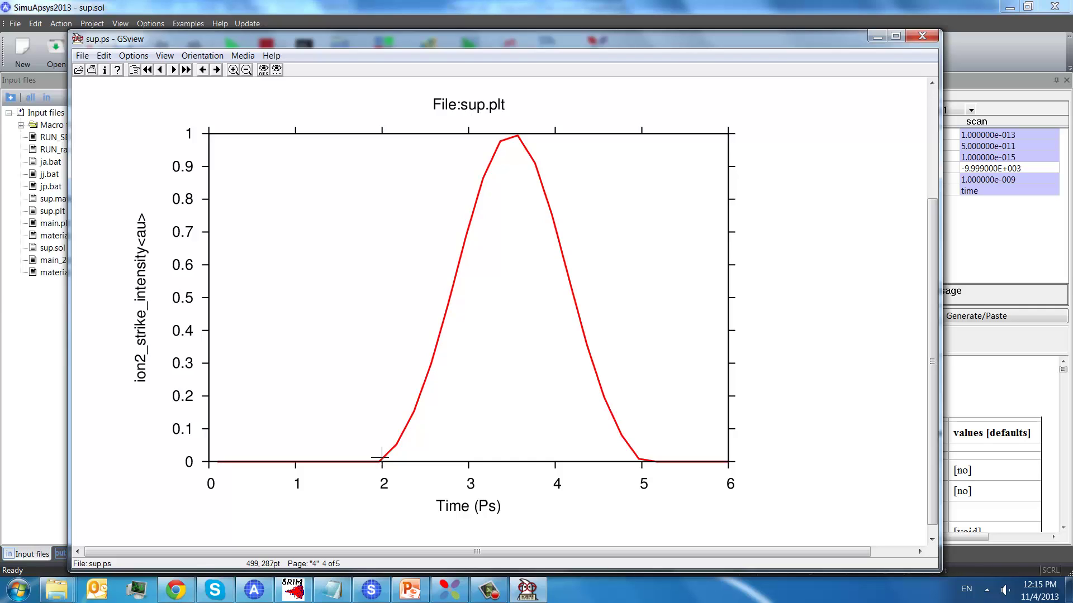
click(217, 69)
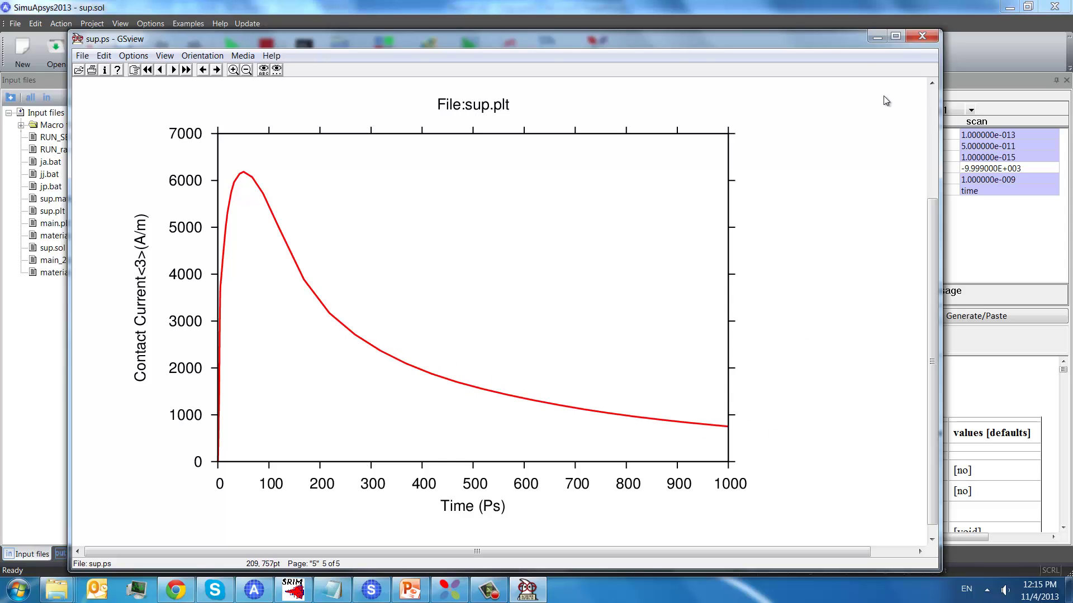
click(849, 6)
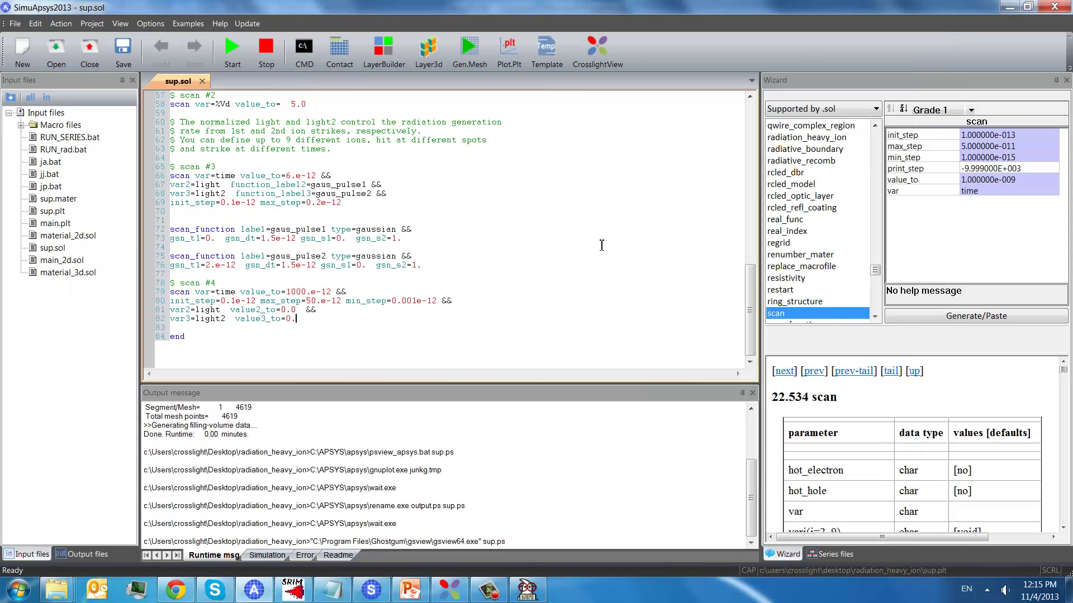
click(520, 285)
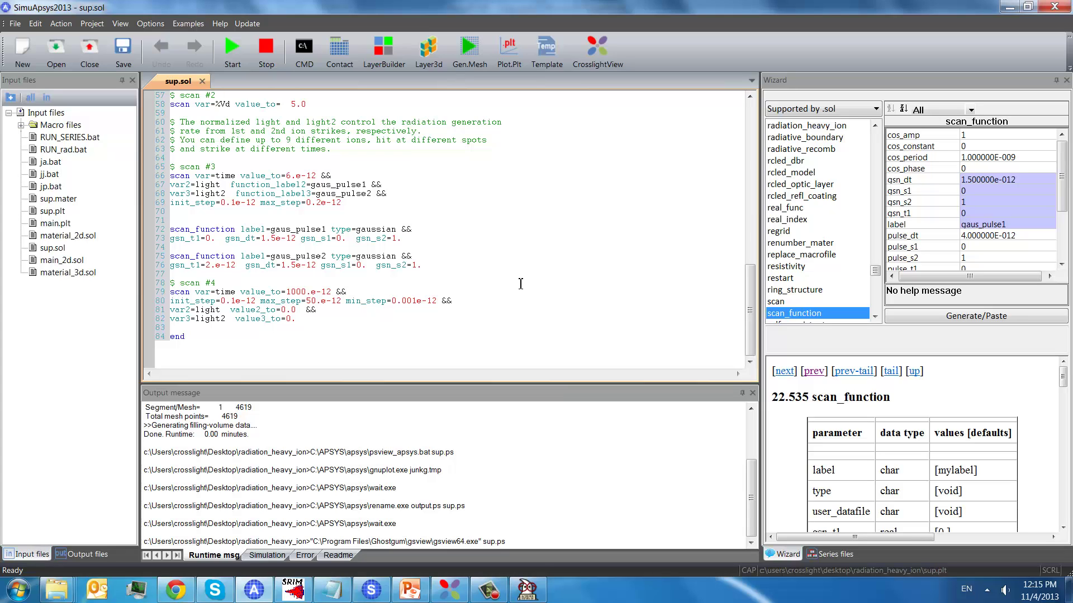